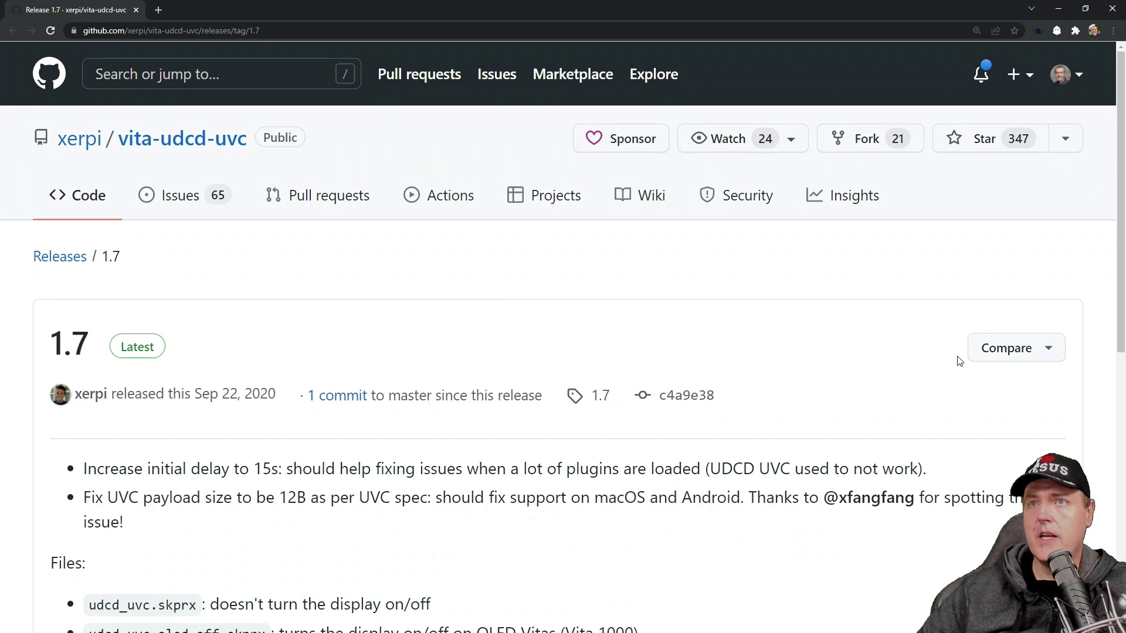
# Download udcd_uvc.skprx from the 1.7 release's Assets list
pyautogui.scroll(-6, 528, 352)
pyautogui.scroll(-1, 495, 391)
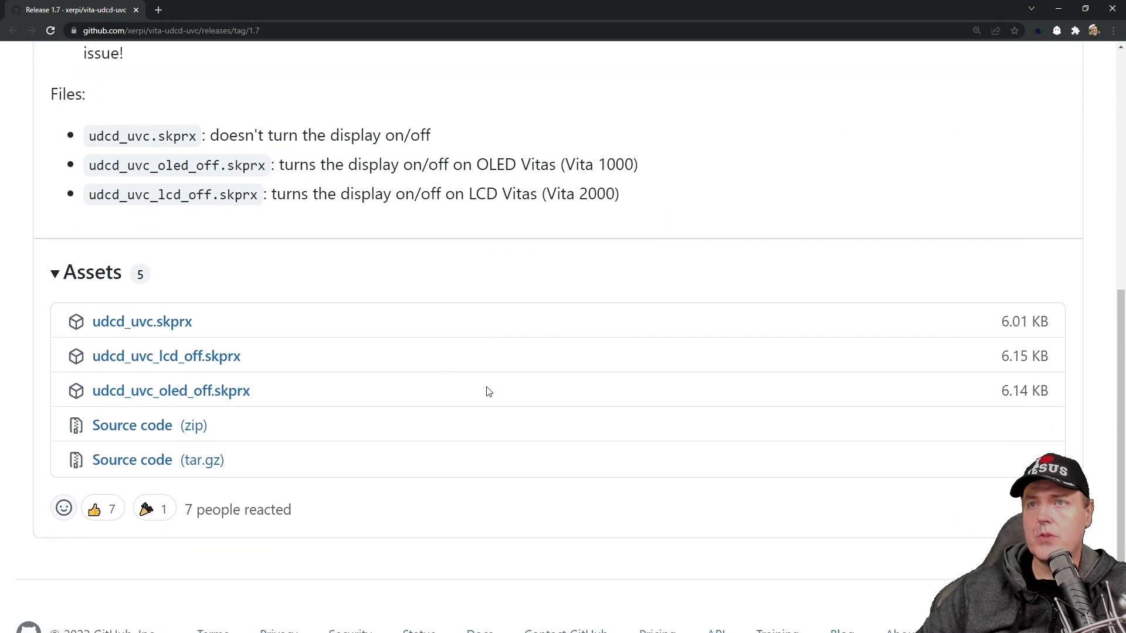
pyautogui.click(140, 328)
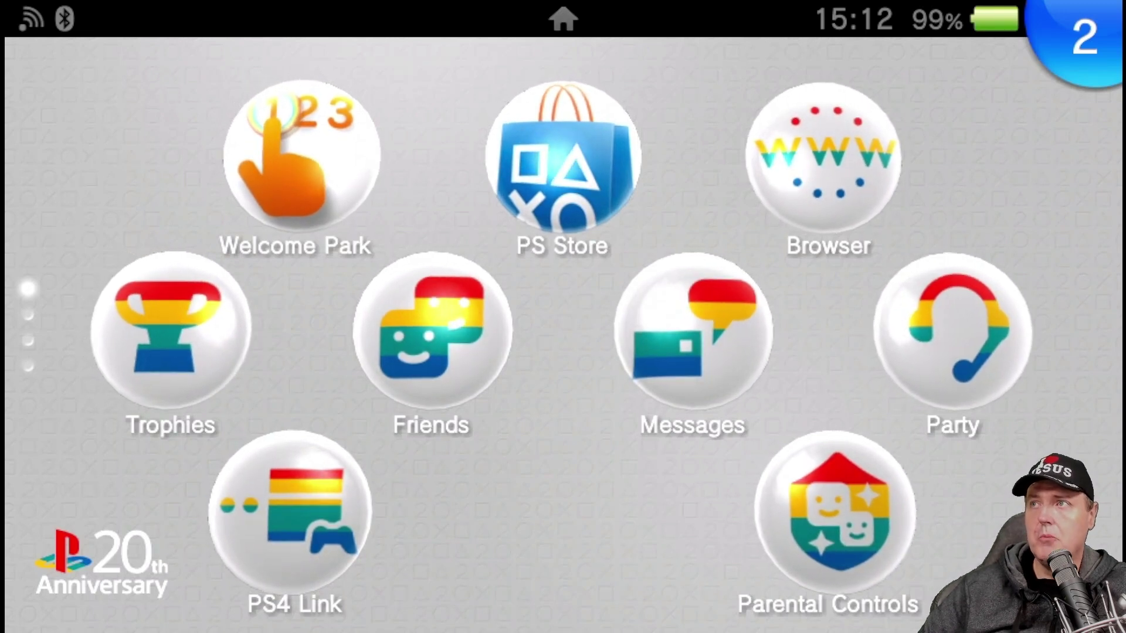
# Go to the home page with the VitaShell bubble and open VitaShell's launch page
pyautogui.scroll(-10, 563, 334)
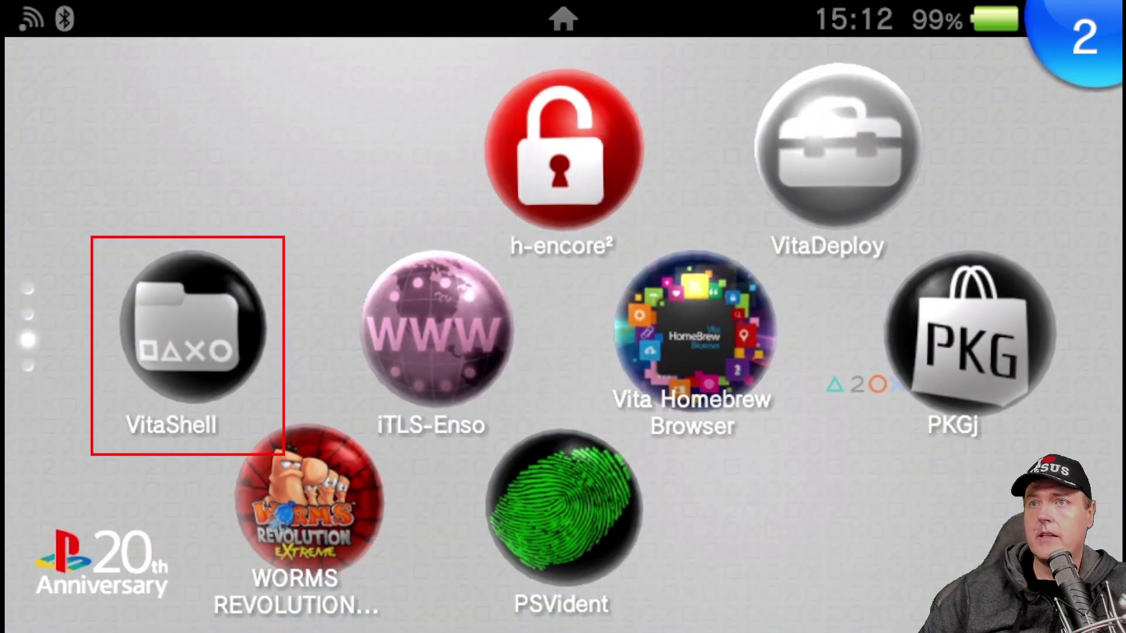
pyautogui.click(189, 326)
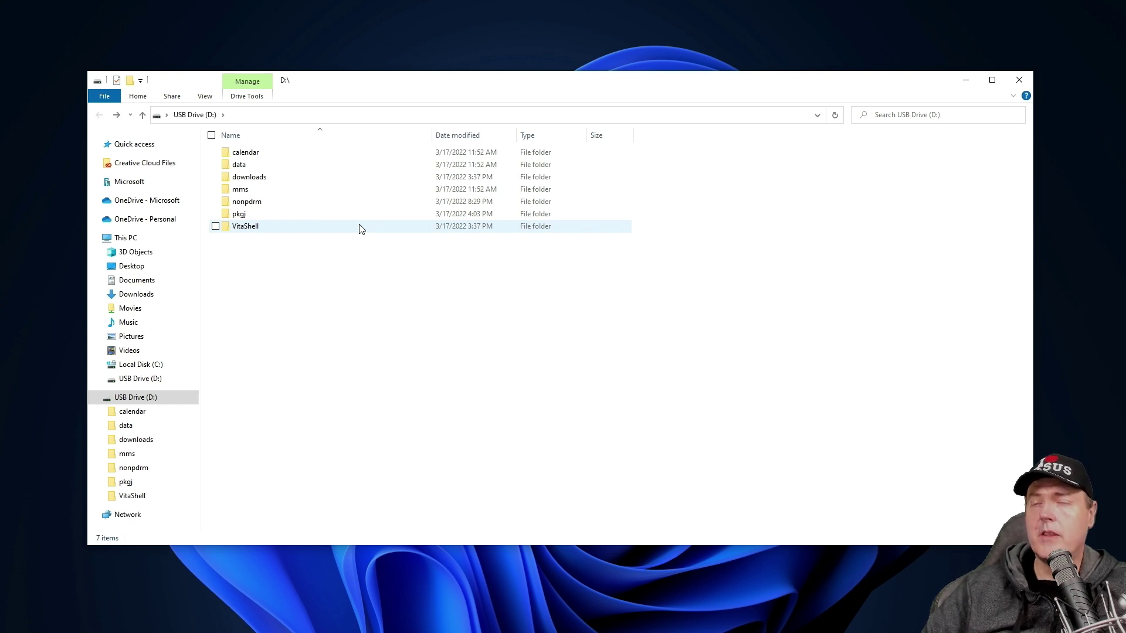
# Paste udcd_uvc.skprx into the downloads folder on USB Drive (D:)
pyautogui.doubleClick(263, 179)
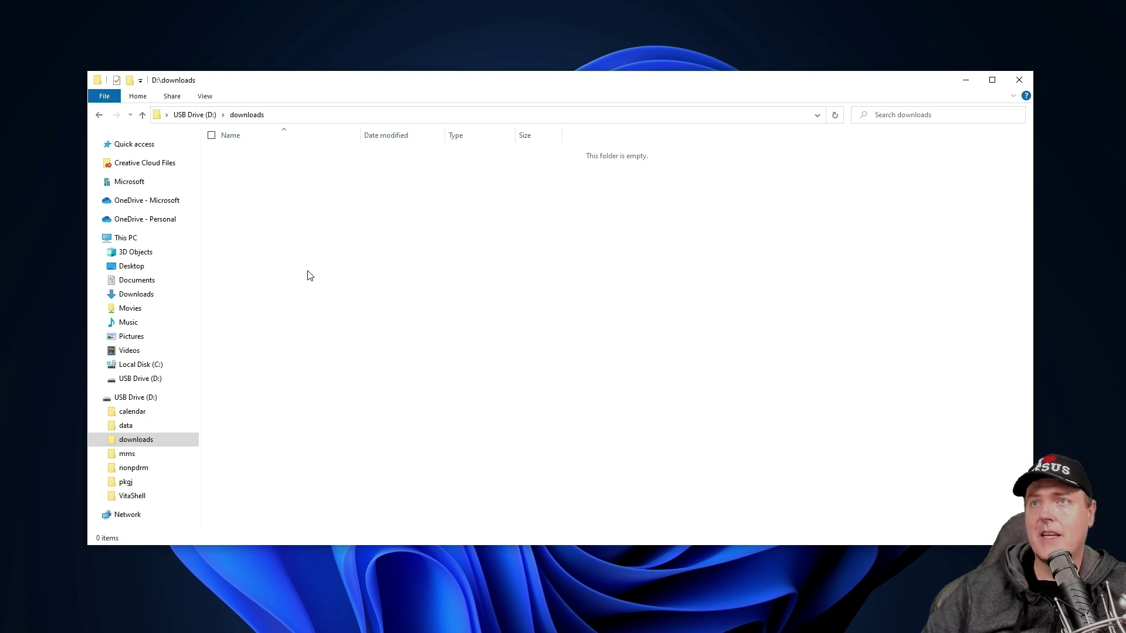
pyautogui.rightClick(312, 291)
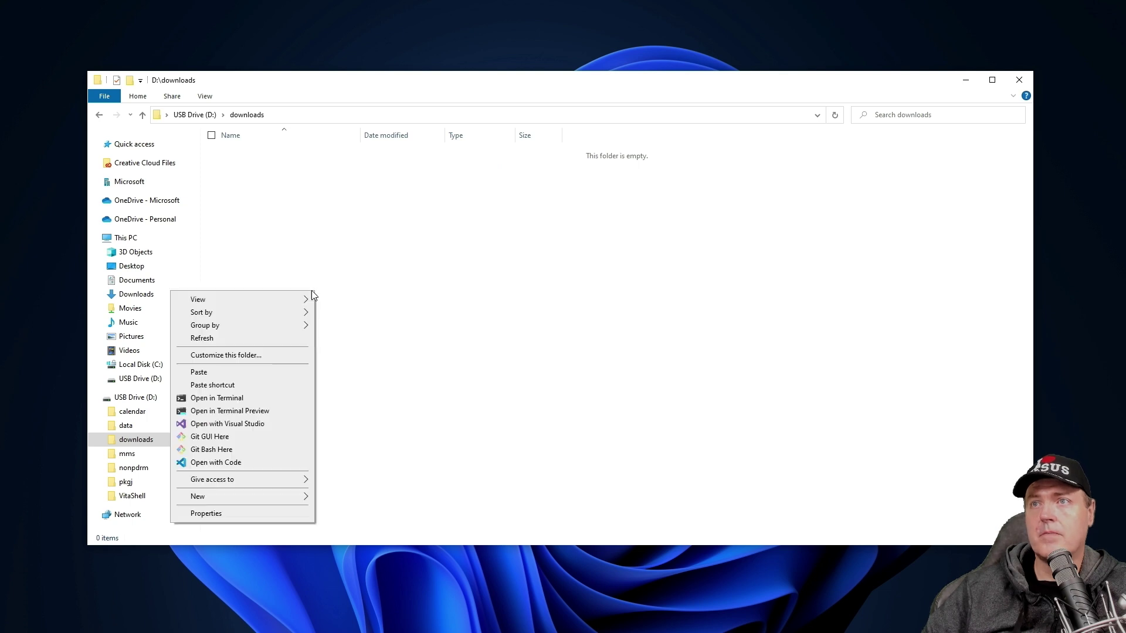
pyautogui.click(252, 372)
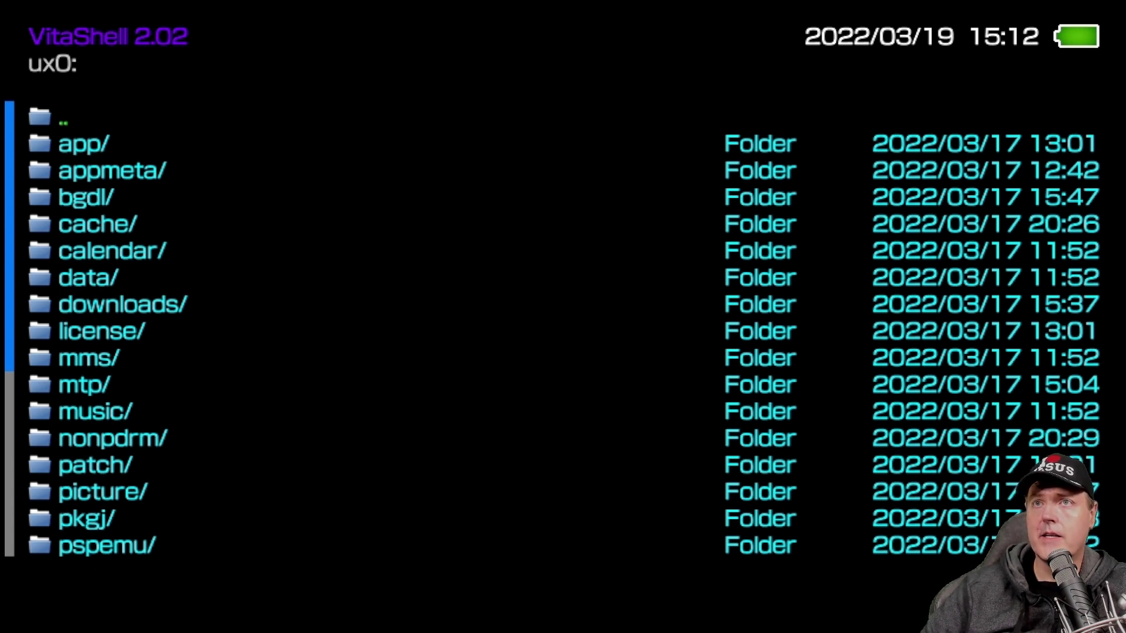
# Copy udcd_uvc.skprx from ux0:downloads/ and return to the ux0: root listing
pyautogui.press('Down')
pyautogui.press('Down')
pyautogui.press('Down')
pyautogui.press('Down')
pyautogui.press('Down')
pyautogui.press('Down')
pyautogui.press('Down')
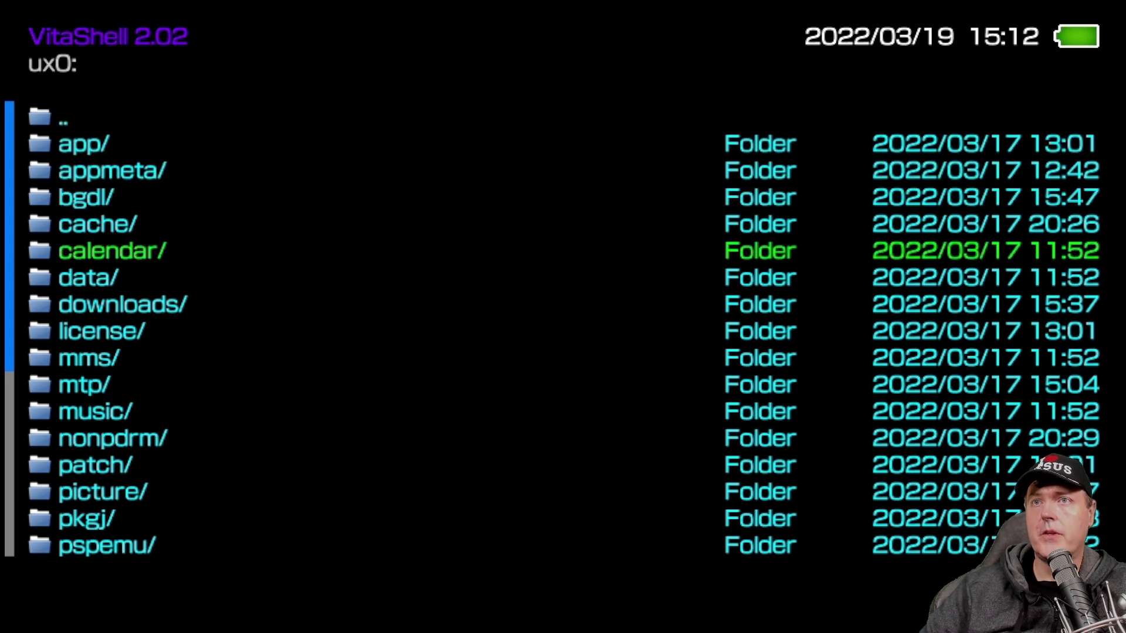
pyautogui.press('Return')
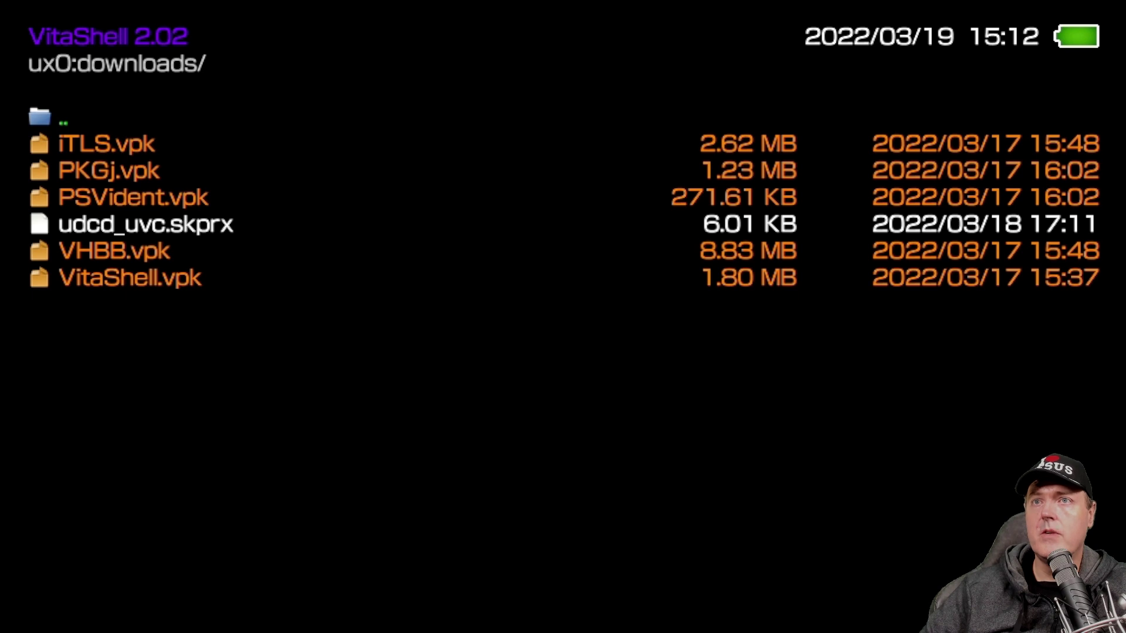
pyautogui.press('Down')
pyautogui.press('Down')
pyautogui.press('Down')
pyautogui.press('Down')
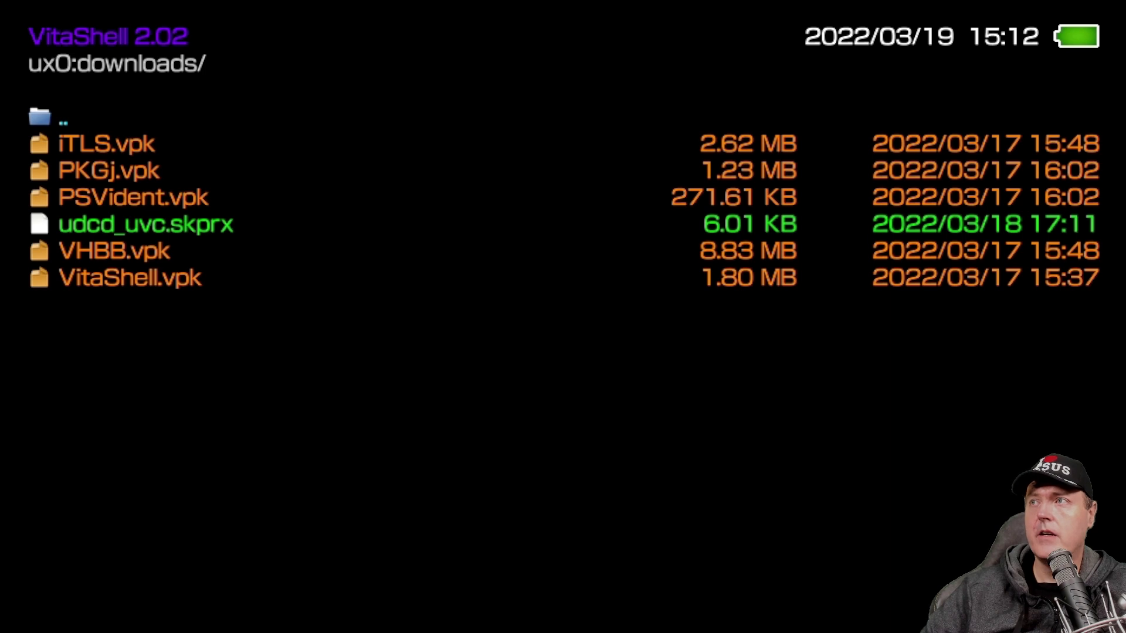
pyautogui.press('Menu')
pyautogui.press('Down')
pyautogui.press('Down')
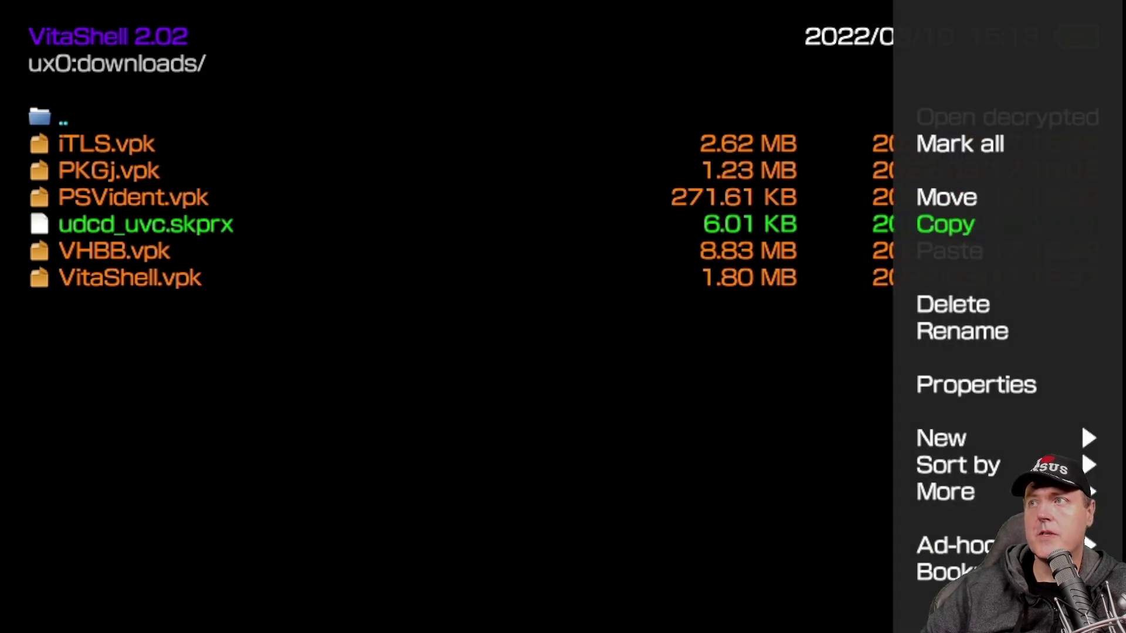
pyautogui.press('Return')
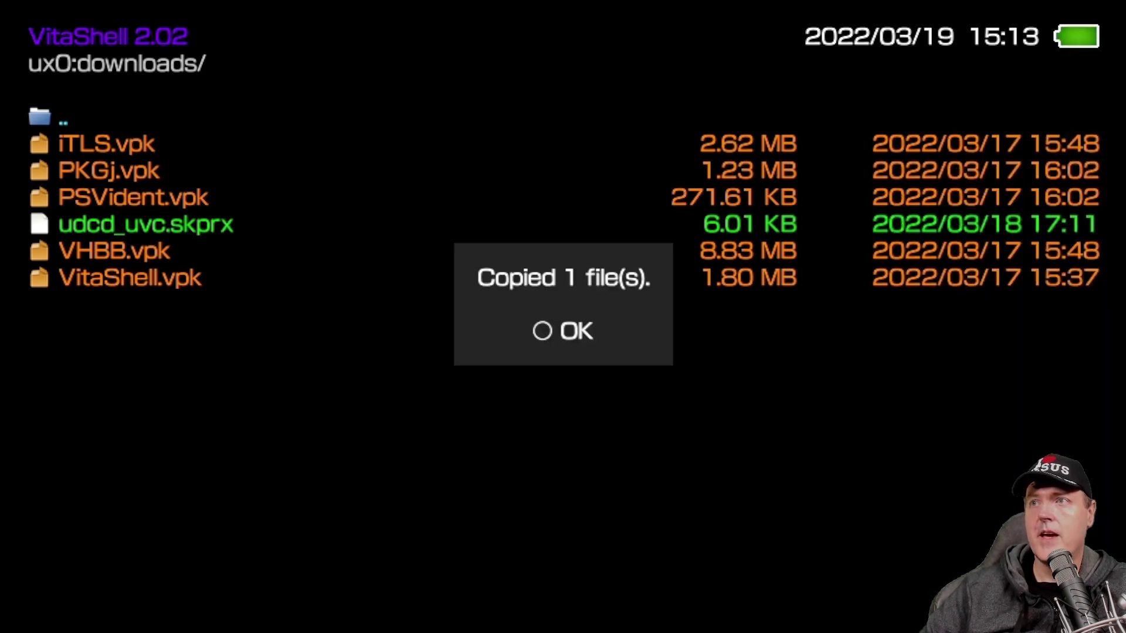
pyautogui.press('Return')
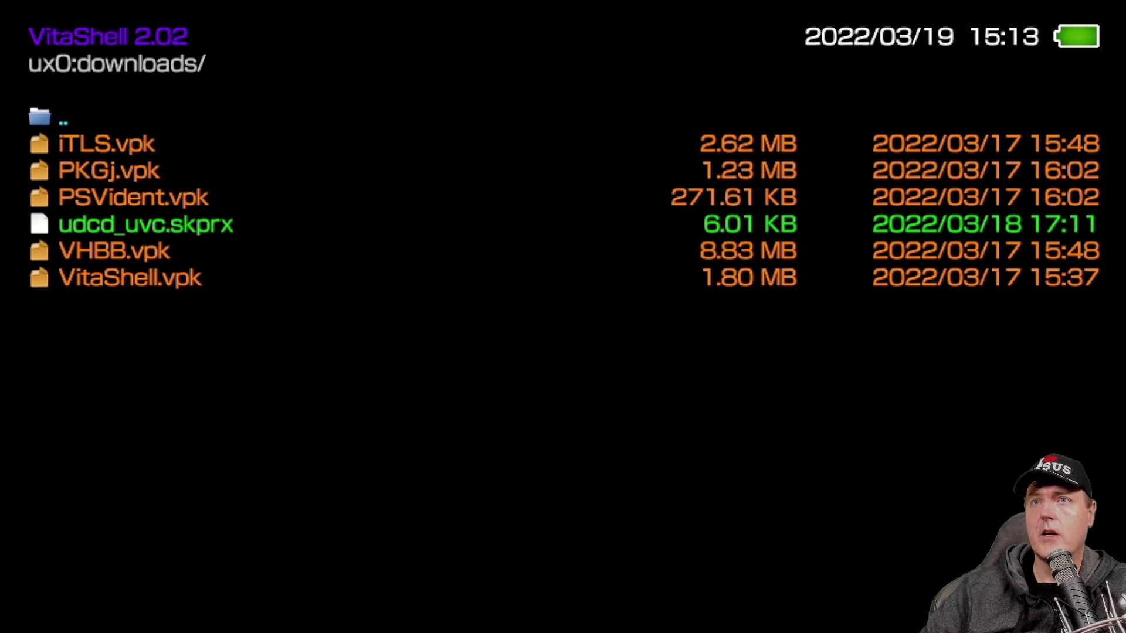
pyautogui.press('Escape')
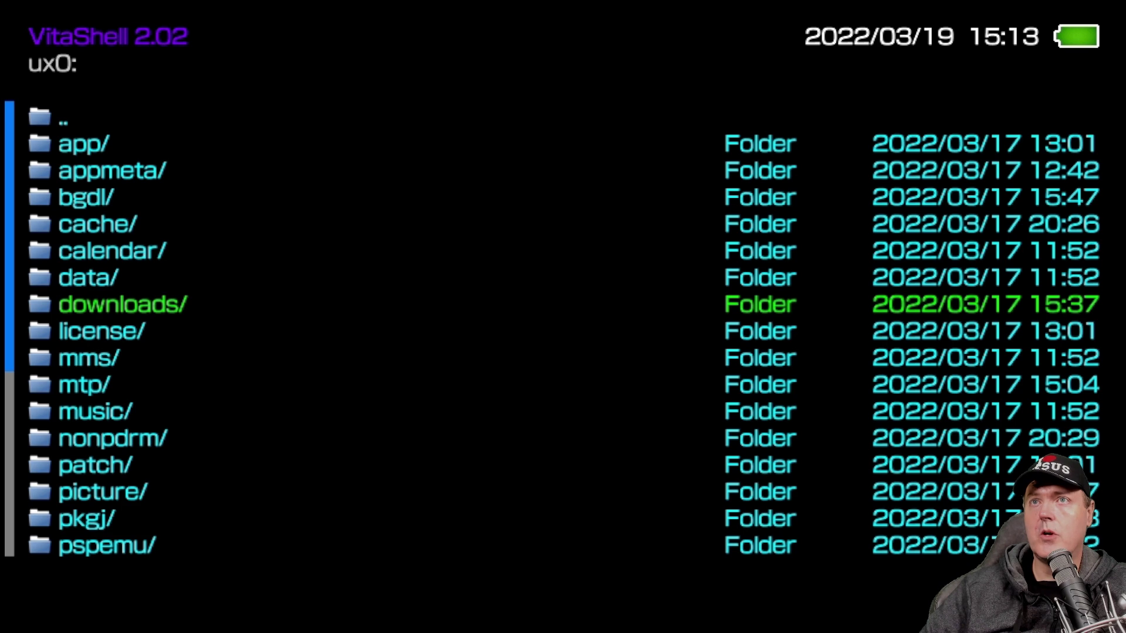
# Paste the copied udcd_uvc.skprx into the ur0:tai/ folder
pyautogui.press('Escape')
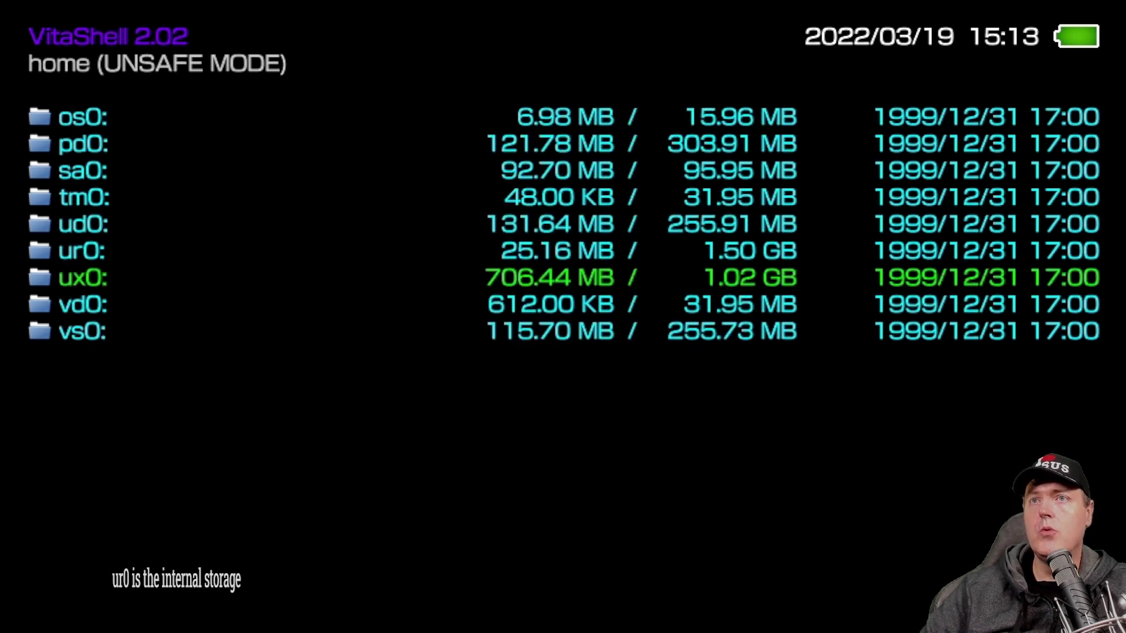
pyautogui.press('Up')
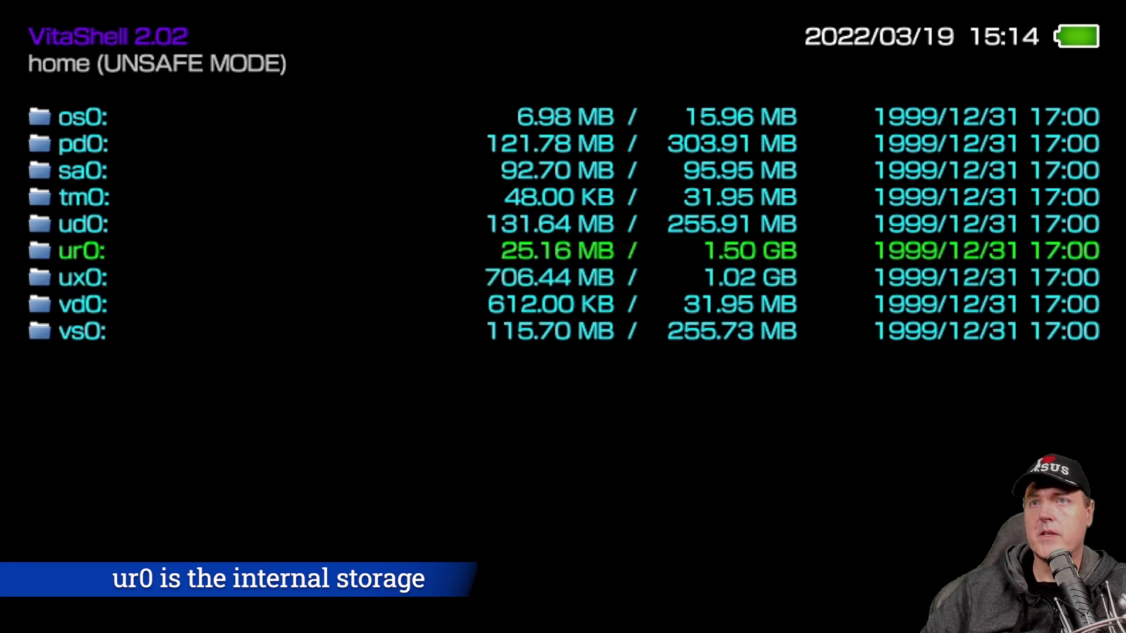
pyautogui.press('Return')
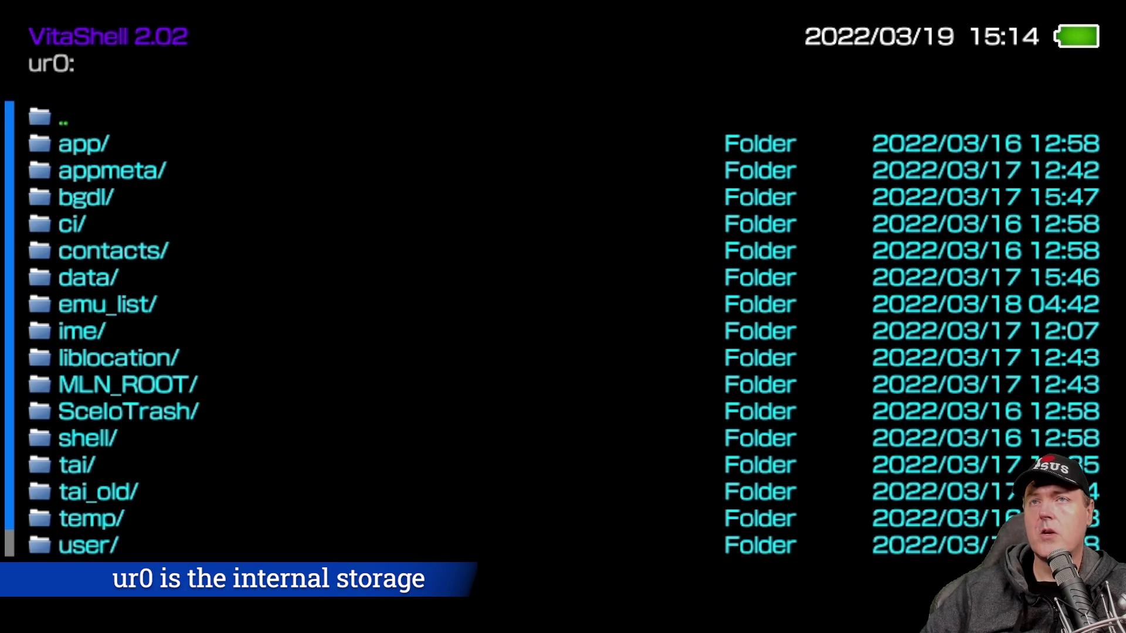
pyautogui.press('Down')
pyautogui.press('Down')
pyautogui.press('Down')
pyautogui.press('Down')
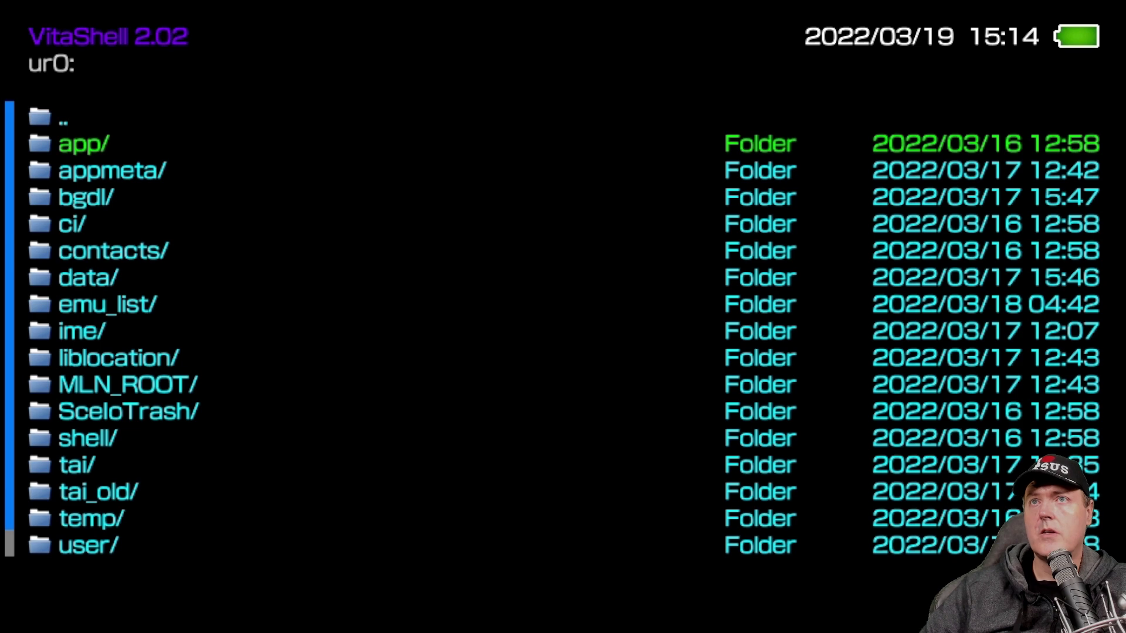
pyautogui.press('Down')
pyautogui.press('Down')
pyautogui.press('Down')
pyautogui.press('Down')
pyautogui.press('Down')
pyautogui.press('Down')
pyautogui.press('Down')
pyautogui.press('Down')
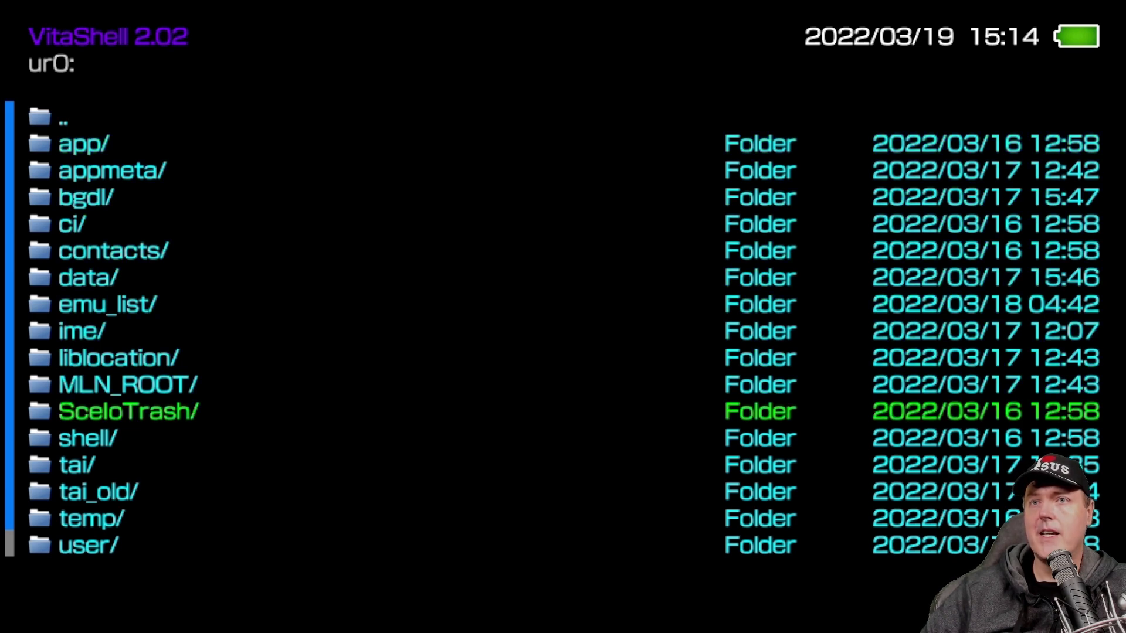
pyautogui.press('Down')
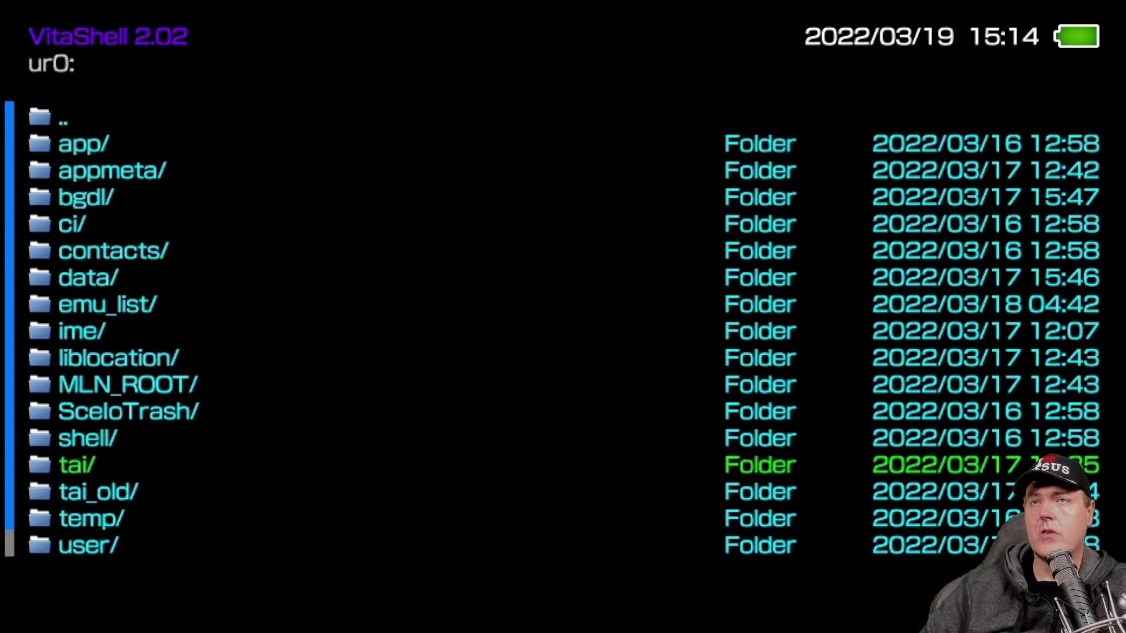
pyautogui.press('Return')
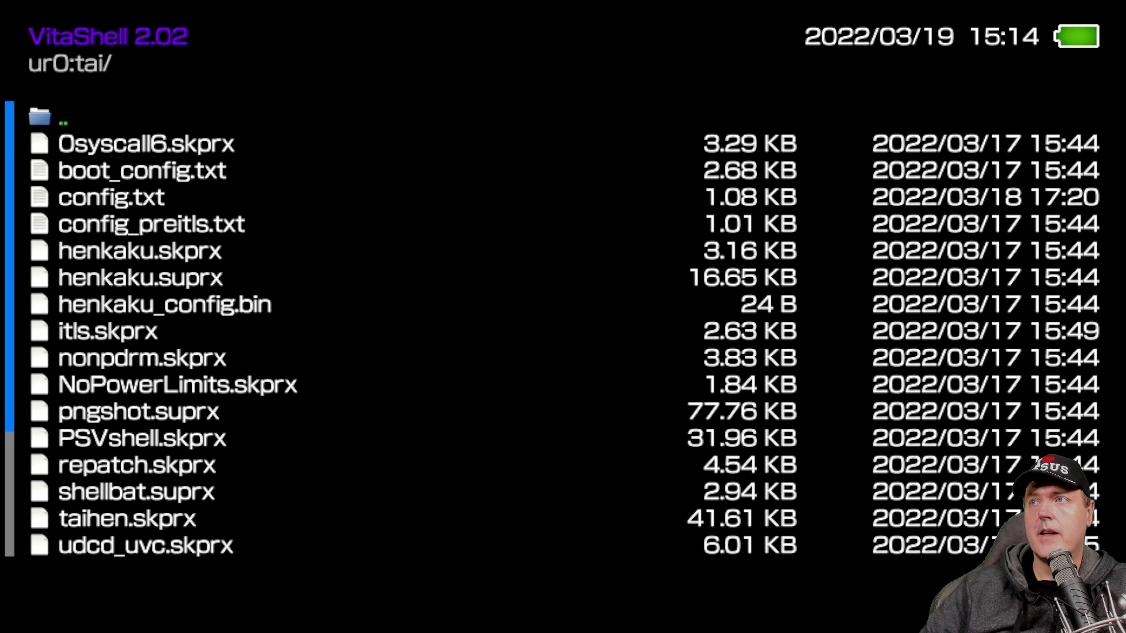
pyautogui.press('Menu')
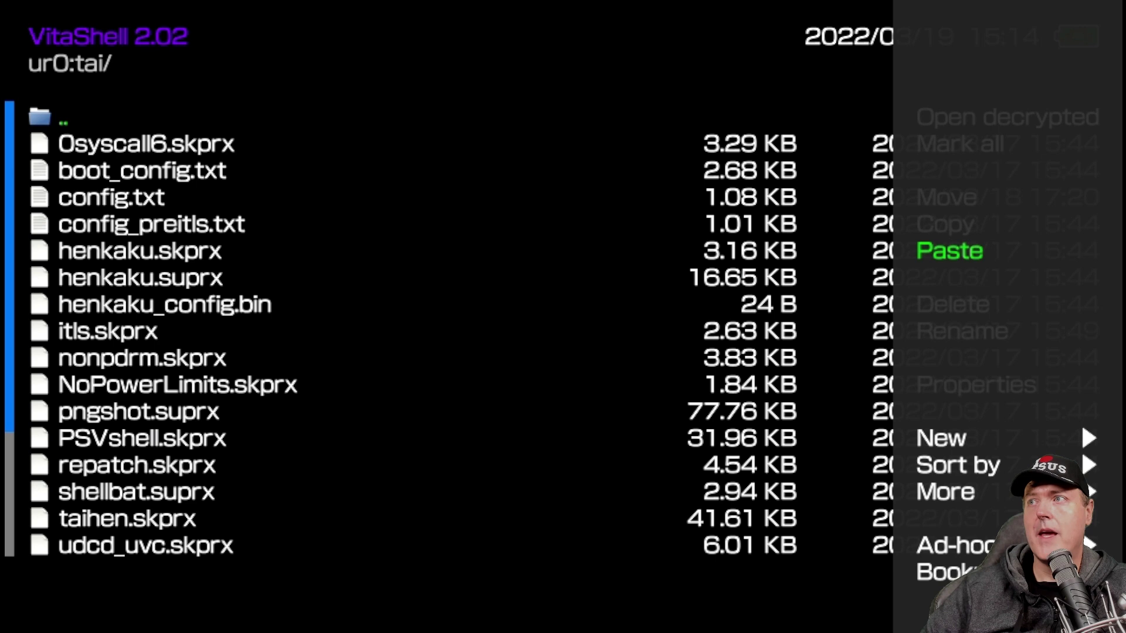
pyautogui.press('Return')
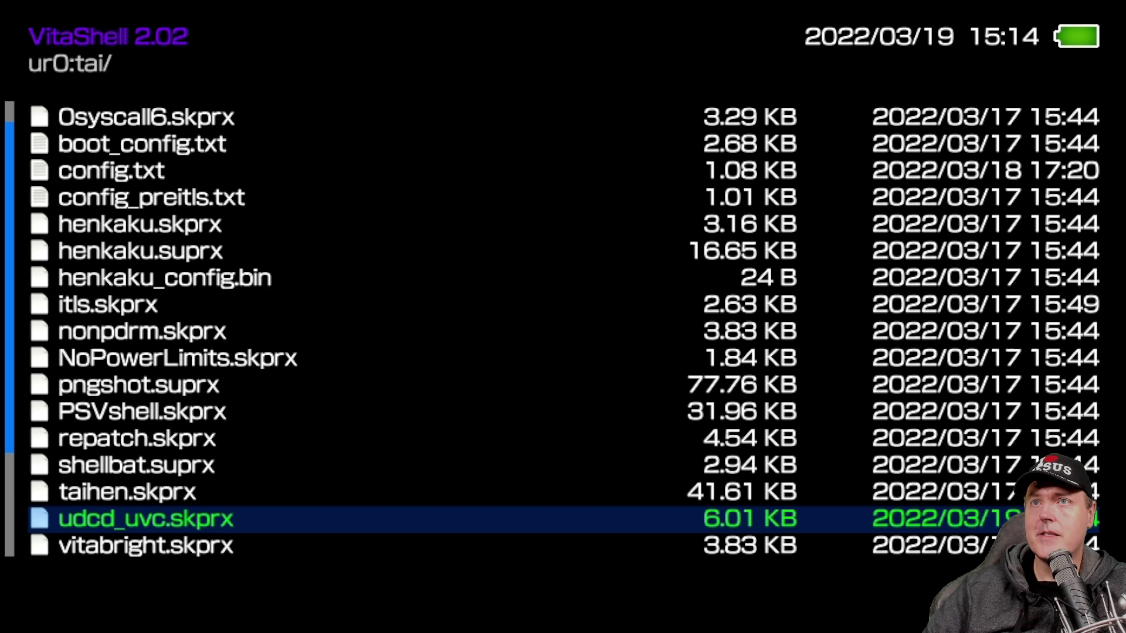
# Open ur0:tai/config.txt in the text viewer
pyautogui.press('Up')
pyautogui.press('Up')
pyautogui.press('Up')
pyautogui.press('Up')
pyautogui.press('Up')
pyautogui.press('Up')
pyautogui.press('Up')
pyautogui.press('Up')
pyautogui.press('Up')
pyautogui.press('Up')
pyautogui.press('Up')
pyautogui.press('Up')
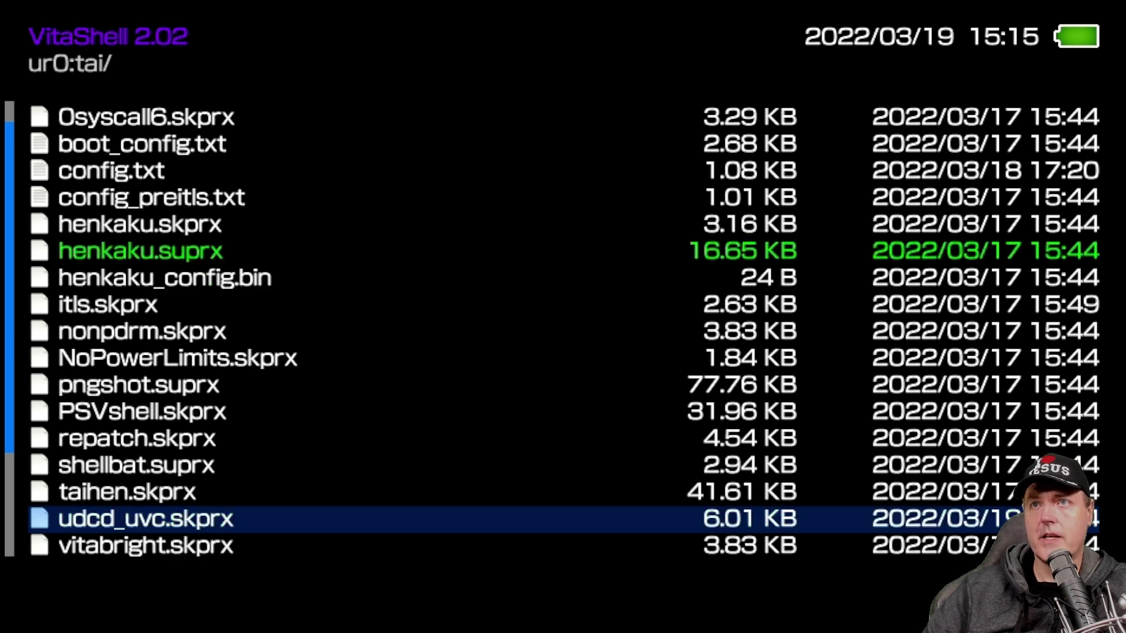
pyautogui.press('Up')
pyautogui.press('Return')
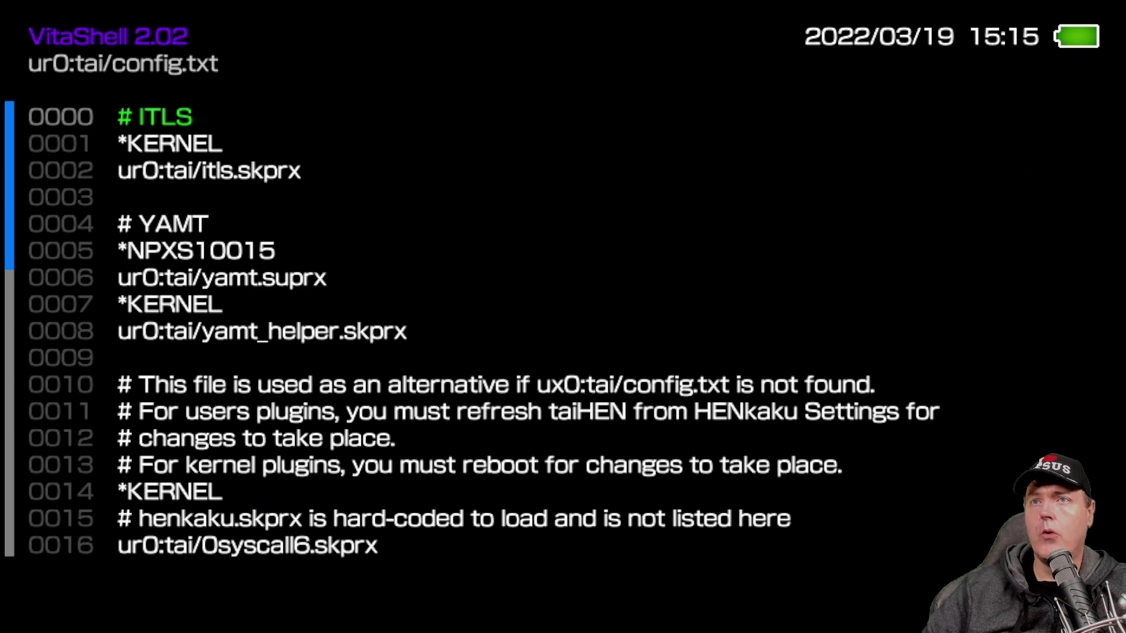
# Scroll down to config.txt's *KERNEL and udcd_uvc.skprx entries, then exit to VitaShell's LiveArea page
pyautogui.press('Down')
pyautogui.press('Down')
pyautogui.press('Down')
pyautogui.press('Down')
pyautogui.press('Down')
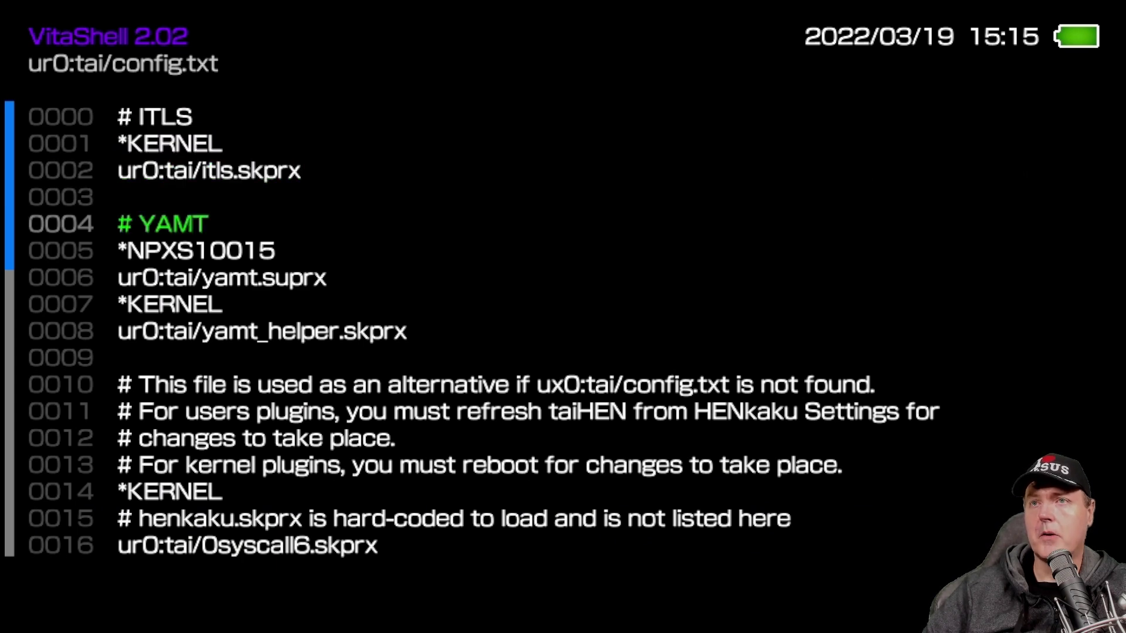
pyautogui.press('Down')
pyautogui.press('Down')
pyautogui.press('Down')
pyautogui.press('Down')
pyautogui.press('Down')
pyautogui.press('Down')
pyautogui.press('Down')
pyautogui.press('Down')
pyautogui.press('Down')
pyautogui.press('Down')
pyautogui.press('Down')
pyautogui.press('Down')
pyautogui.press('Down')
pyautogui.press('Down')
pyautogui.press('Down')
pyautogui.press('Down')
pyautogui.press('Down')
pyautogui.press('Down')
pyautogui.press('Down')
pyautogui.press('Down')
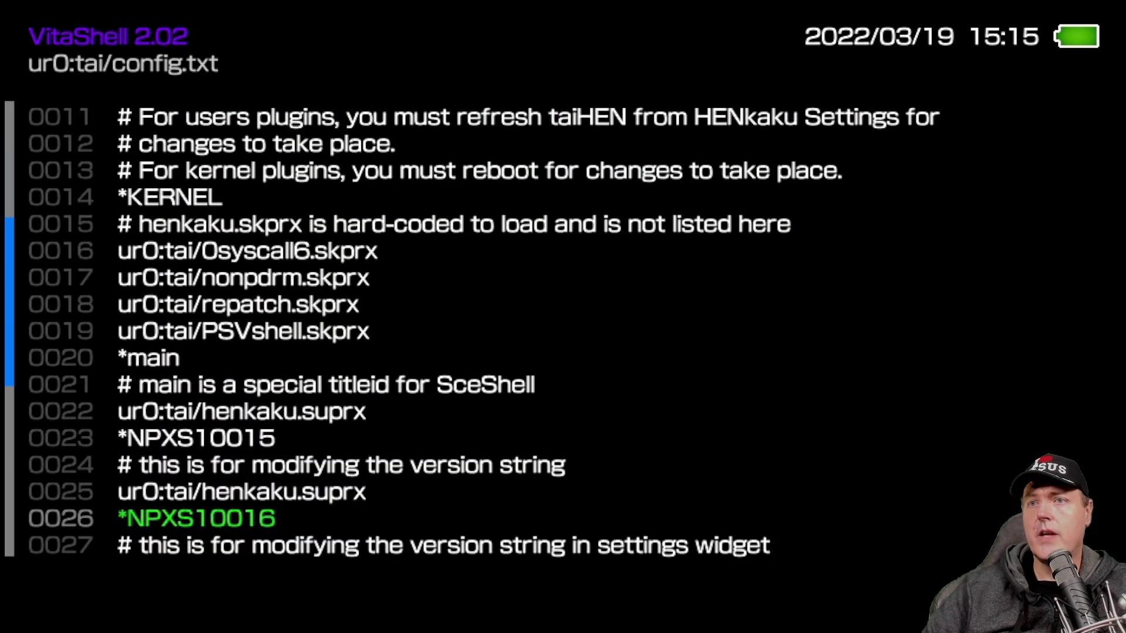
pyautogui.press('Down')
pyautogui.press('Down')
pyautogui.press('Down')
pyautogui.press('Down')
pyautogui.press('Down')
pyautogui.press('Down')
pyautogui.press('Down')
pyautogui.press('Down')
pyautogui.press('Down')
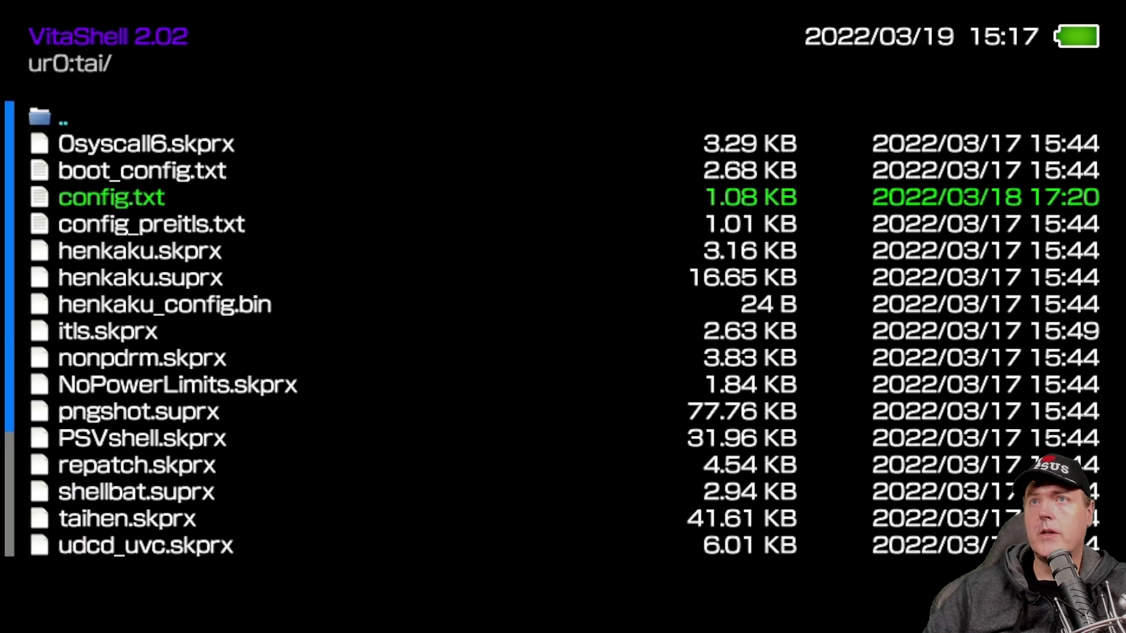
pyautogui.press('super')
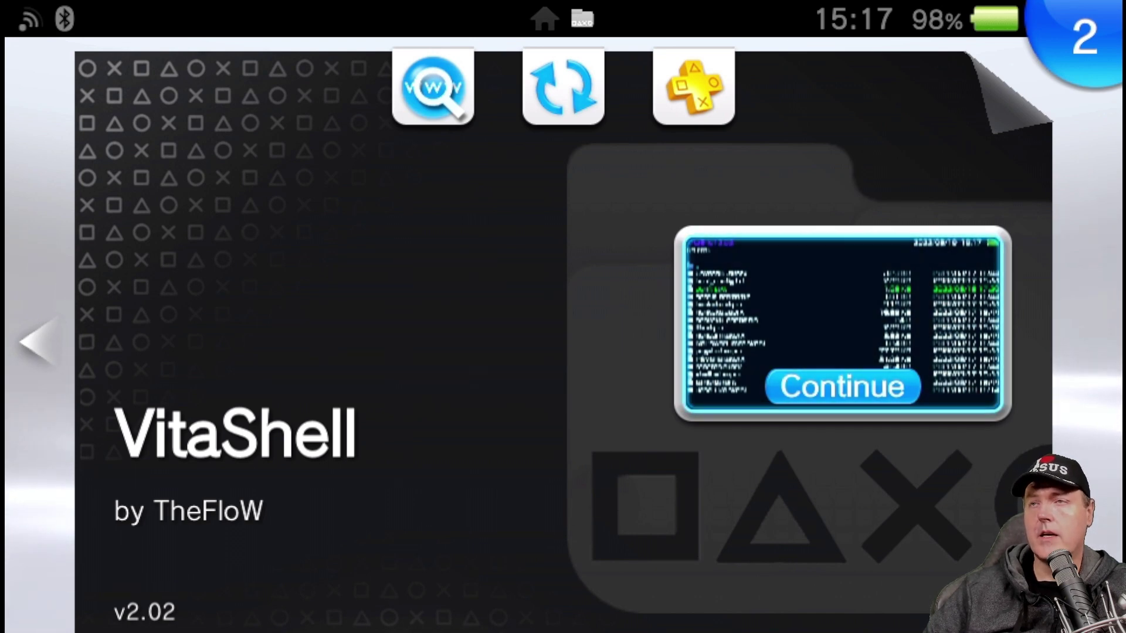
# Bring up the Vita's Power Off prompt to reboot the console
pyautogui.press('XF86PowerOff')
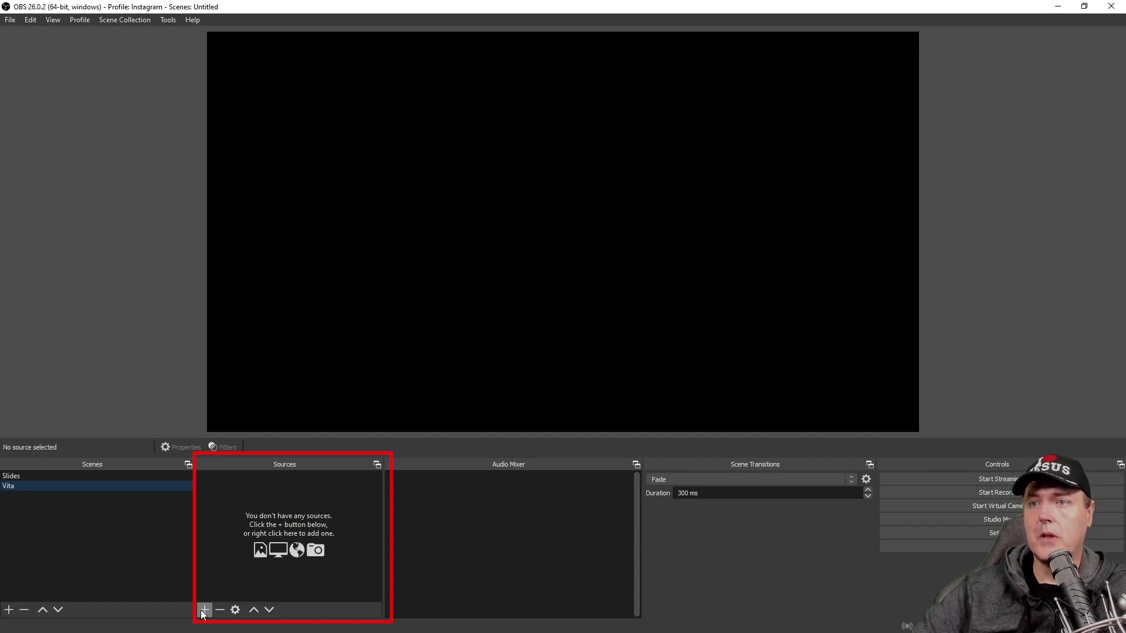
# Add a Video Capture Device source named 'vitascreen' to the Vita scene
pyautogui.click(203, 610)
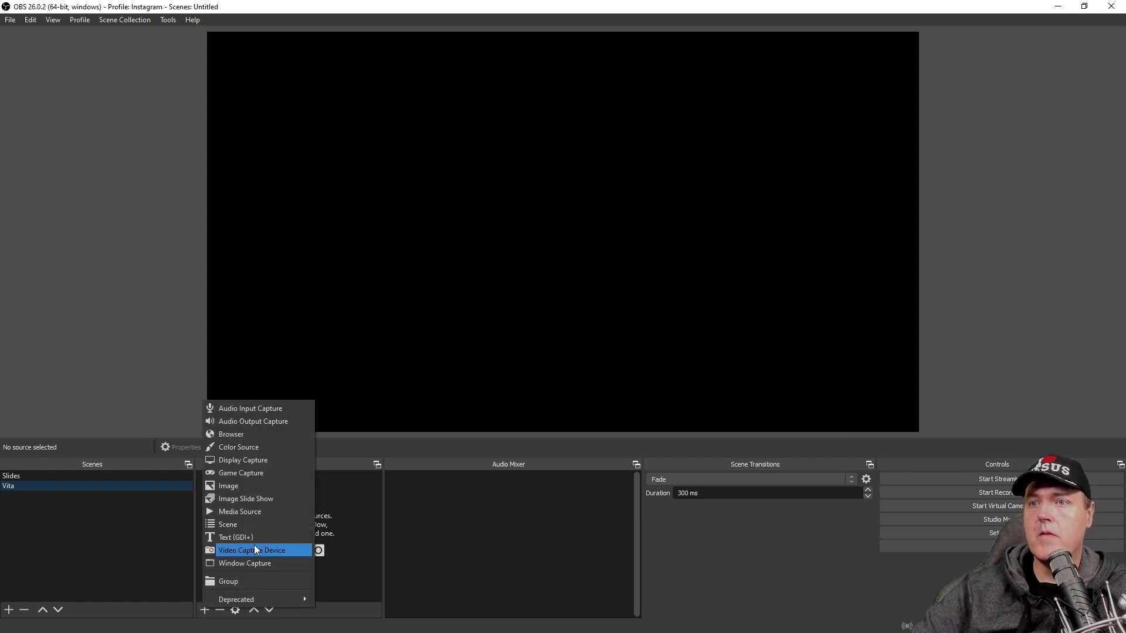
pyautogui.click(255, 549)
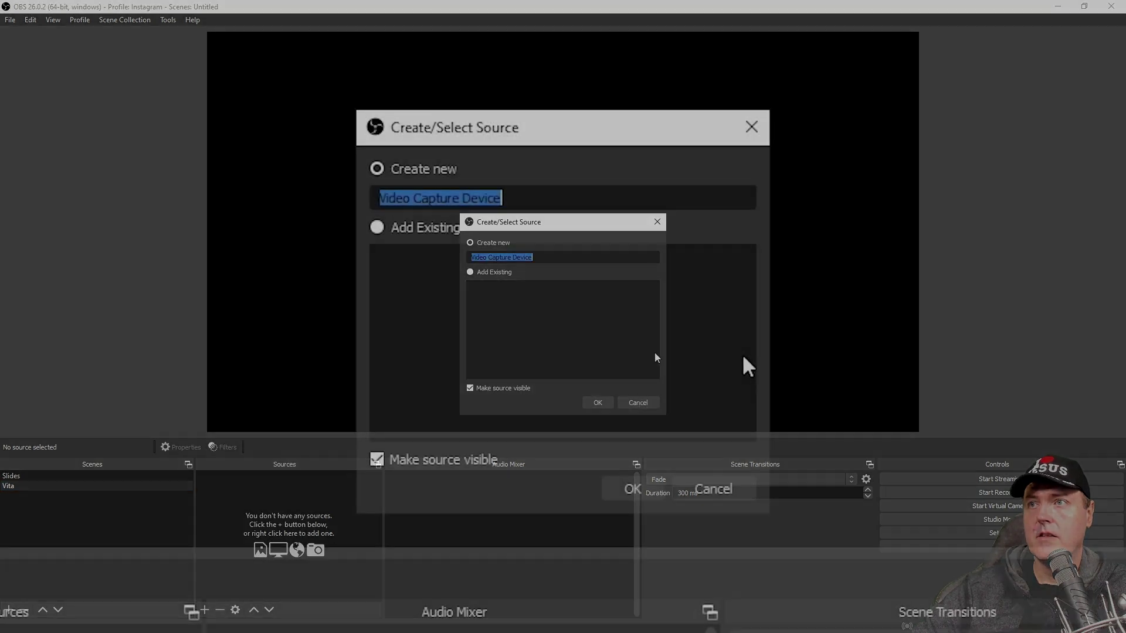
pyautogui.write('vitascreen')
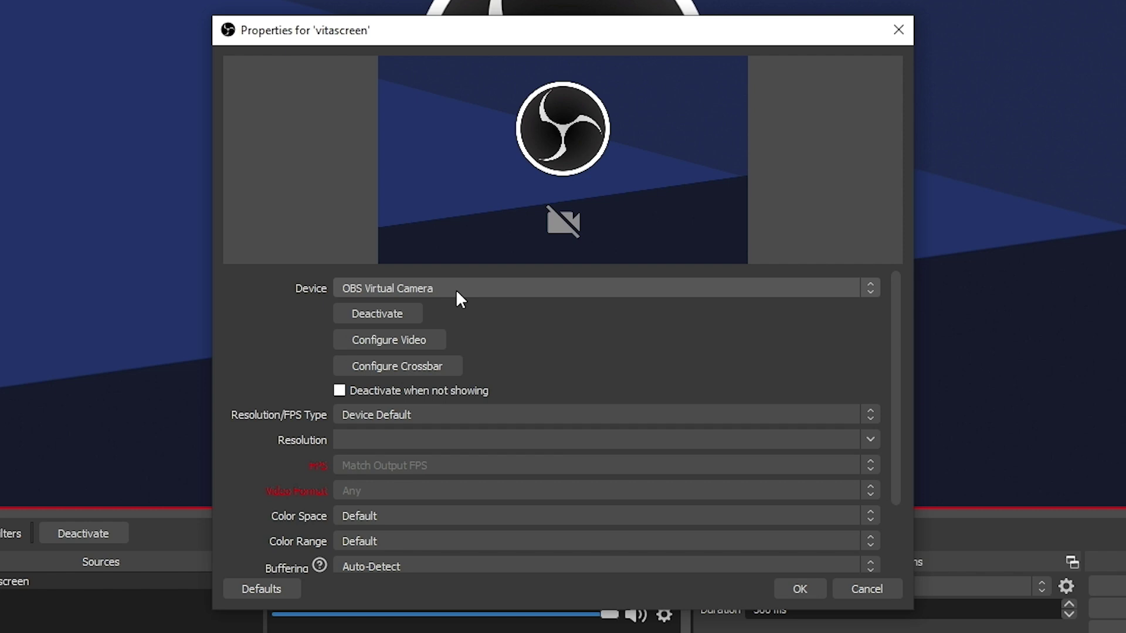
# Set vitascreen's device to PSVita with a custom 1280x720 resolution and apply
pyautogui.click(456, 289)
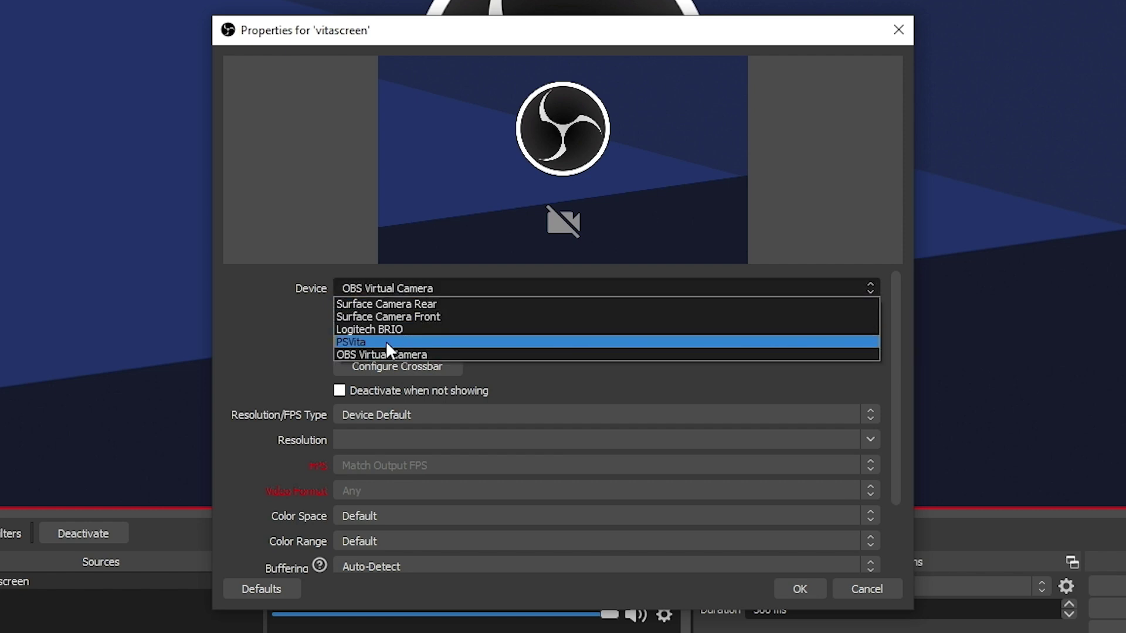
pyautogui.click(387, 345)
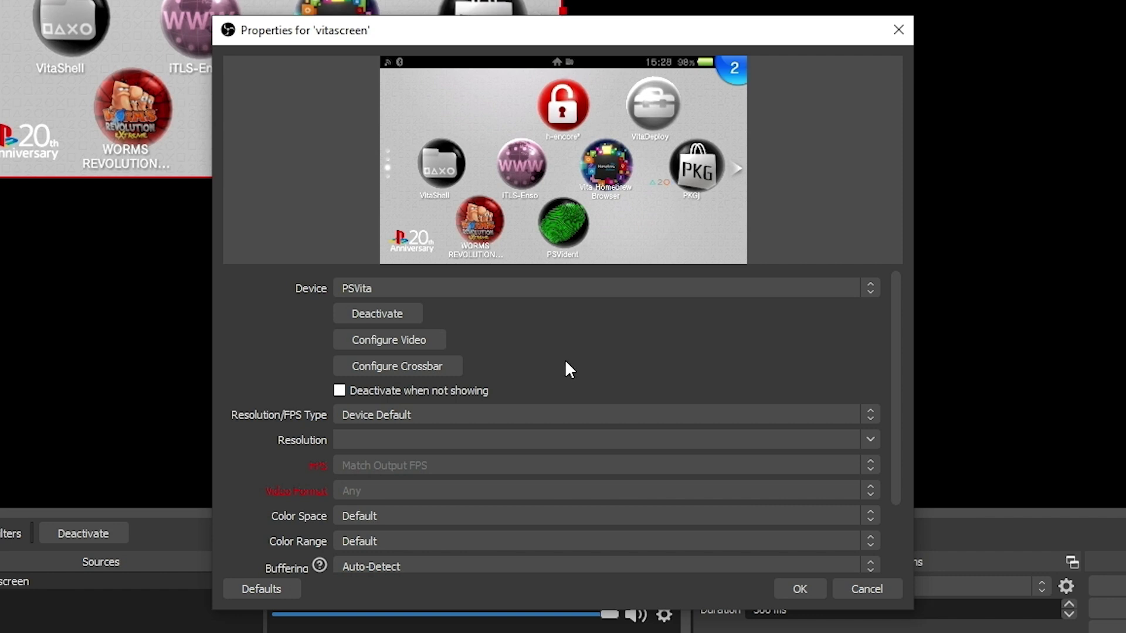
pyautogui.click(495, 413)
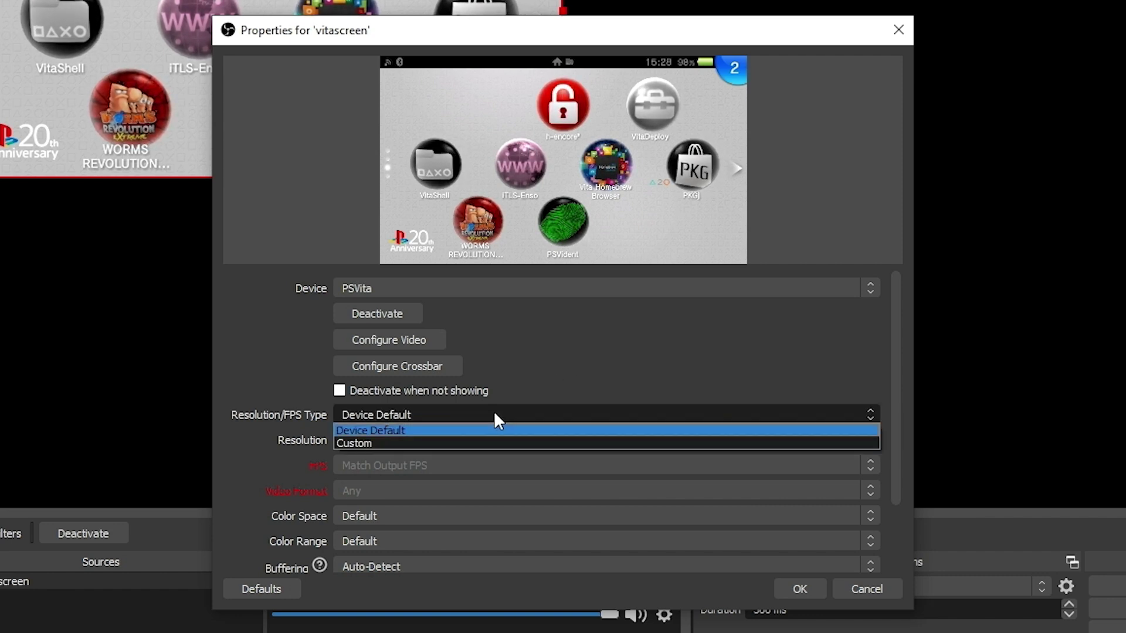
pyautogui.click(468, 442)
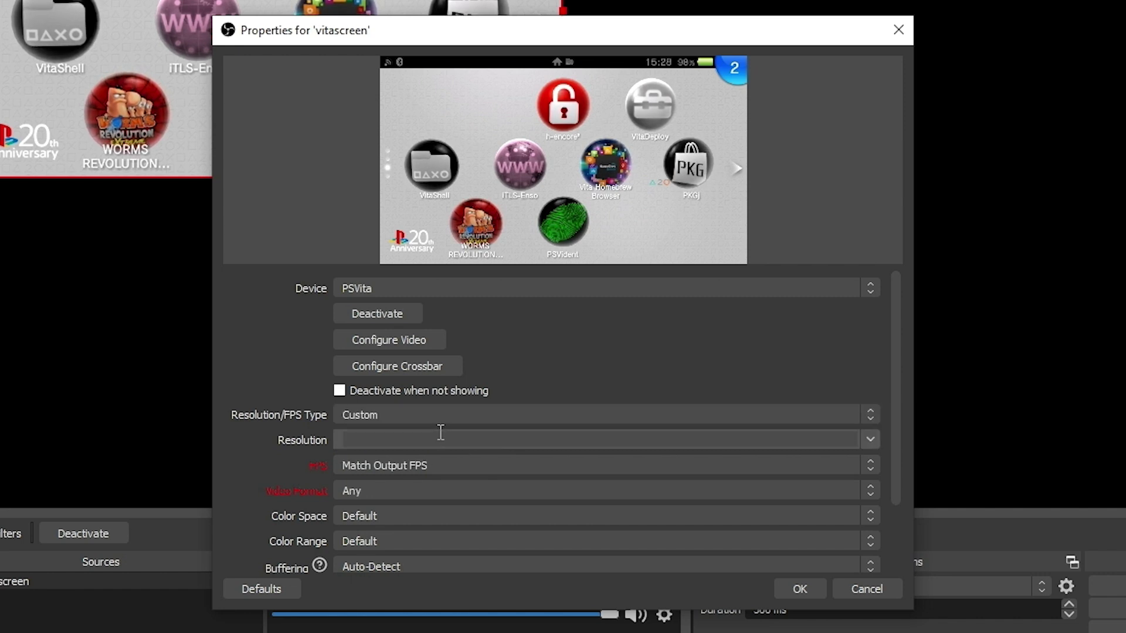
pyautogui.click(410, 437)
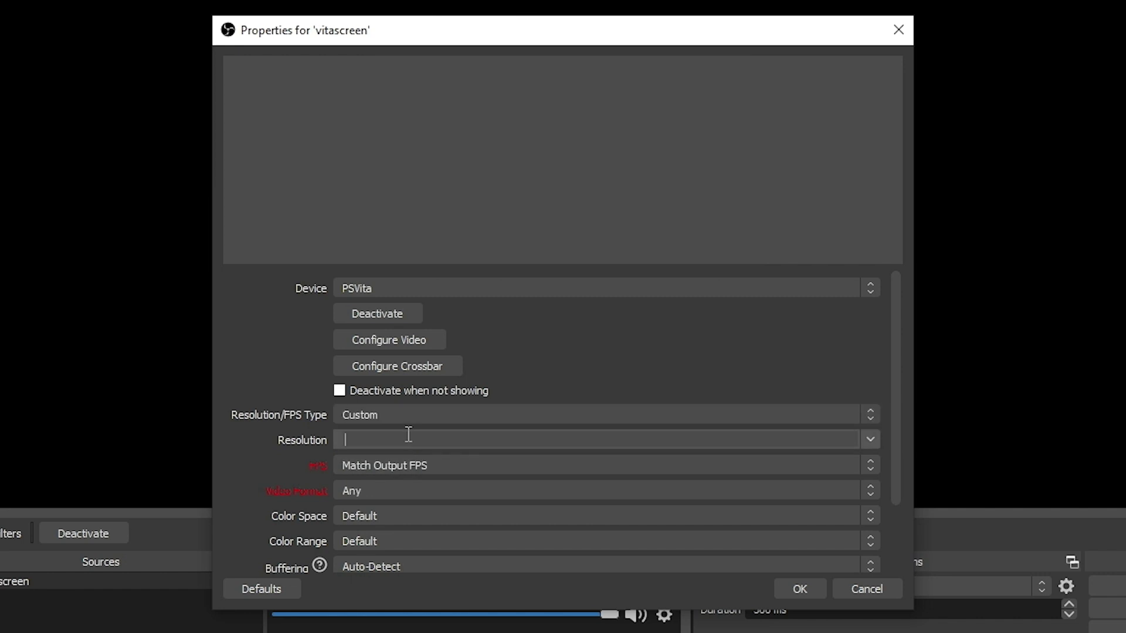
pyautogui.click(871, 439)
pyautogui.click(374, 456)
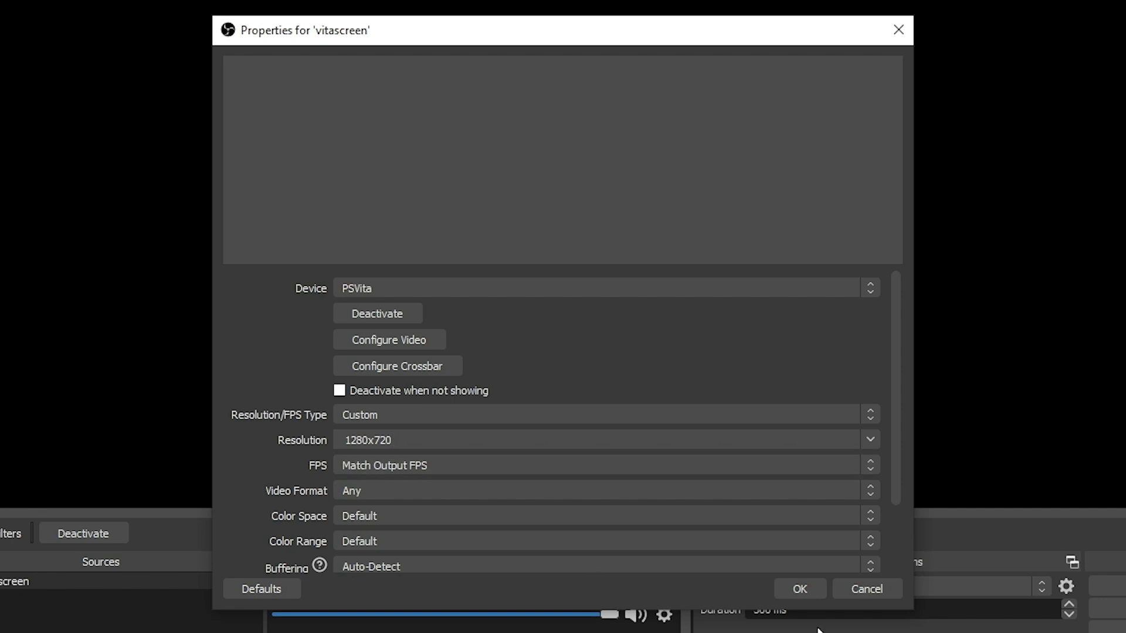
pyautogui.click(800, 588)
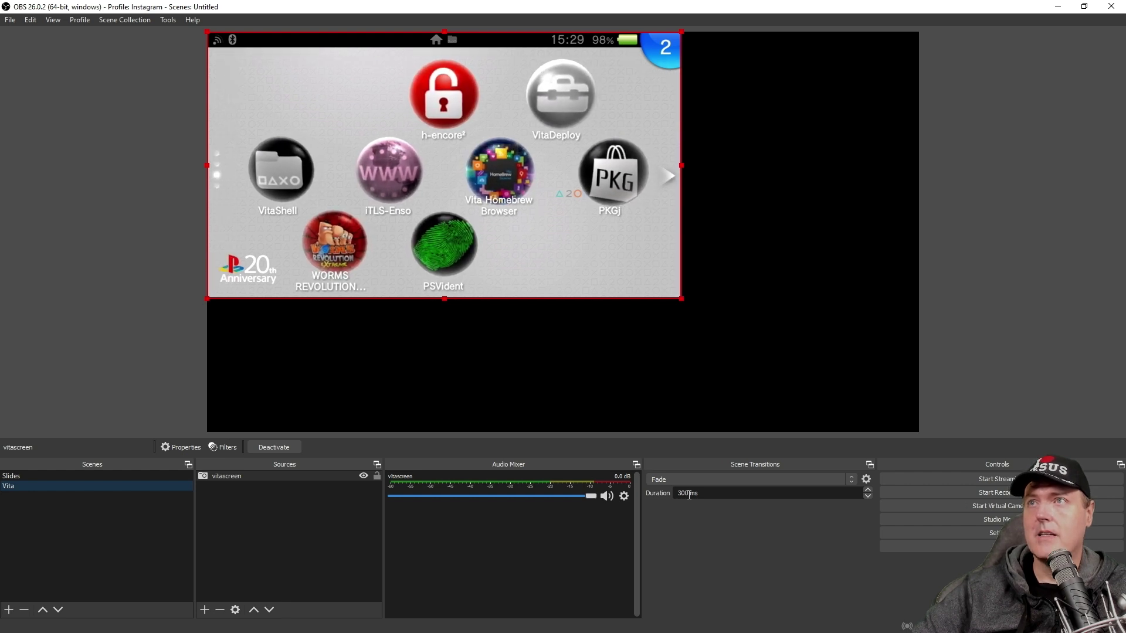
# Apply Transform > Fit to screen to the Vita capture source
pyautogui.rightClick(455, 175)
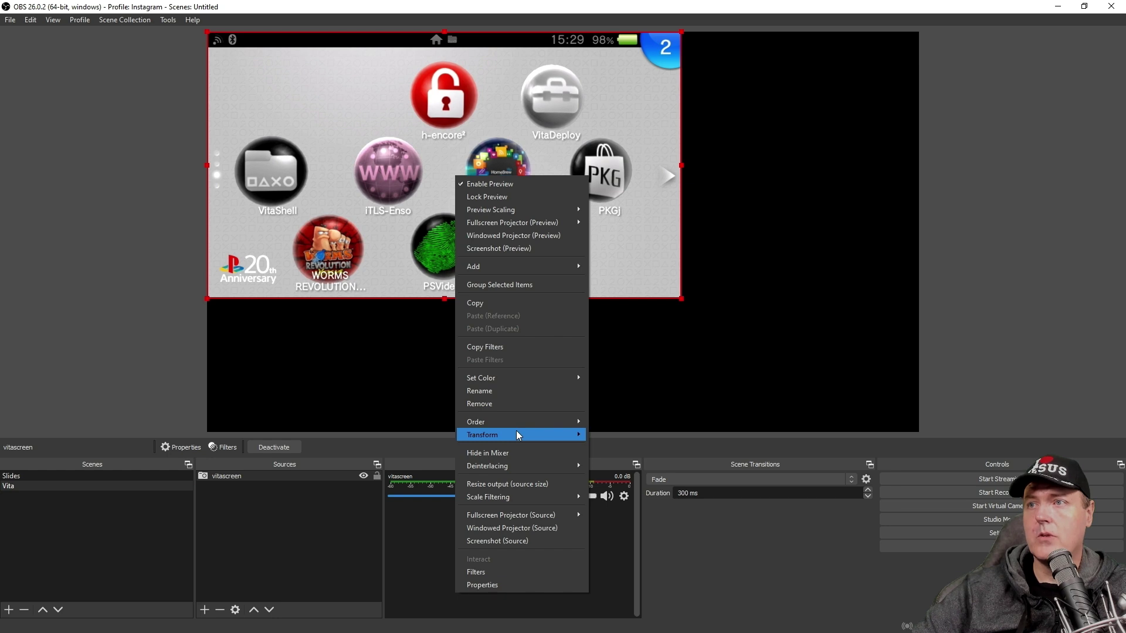
pyautogui.moveTo(522, 435)
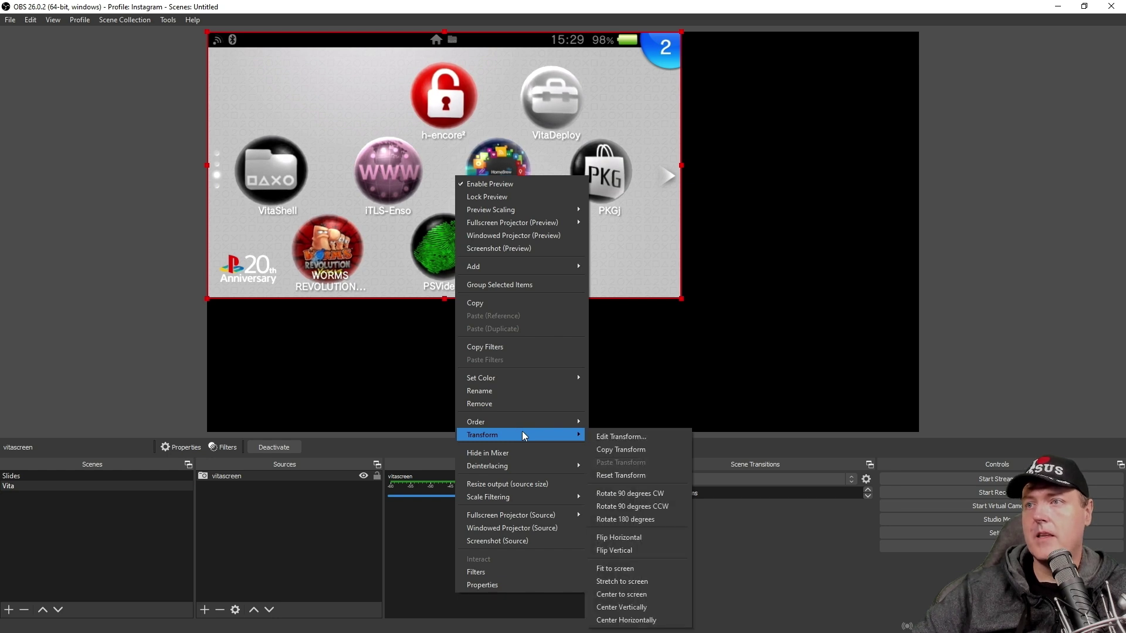
pyautogui.click(621, 568)
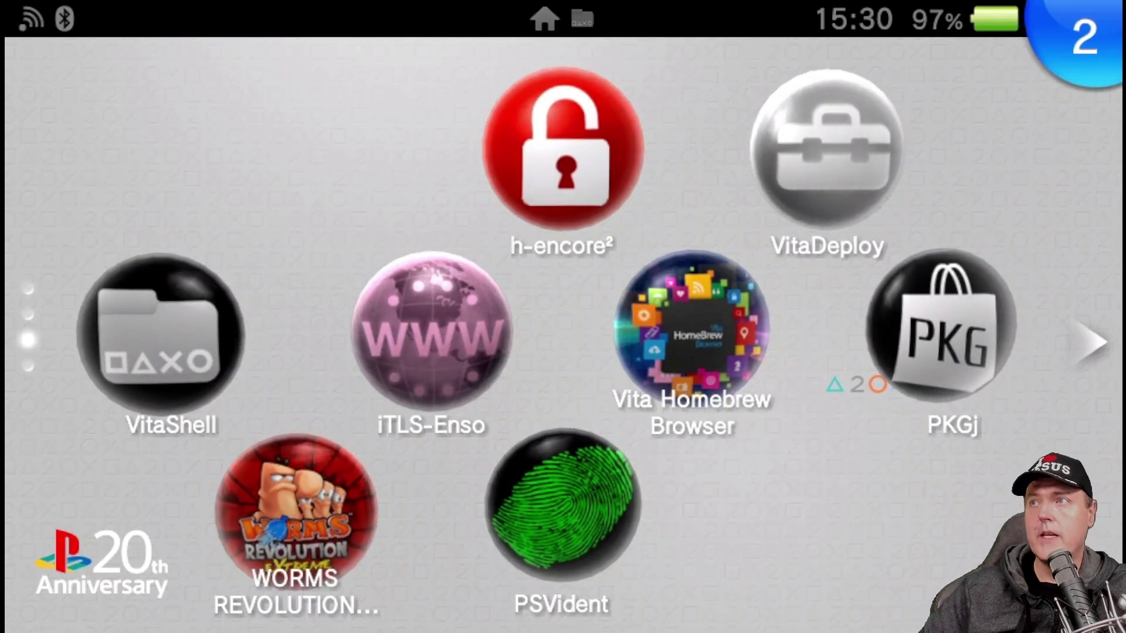
pyautogui.scroll(5, 563, 334)
pyautogui.scroll(3, 562, 334)
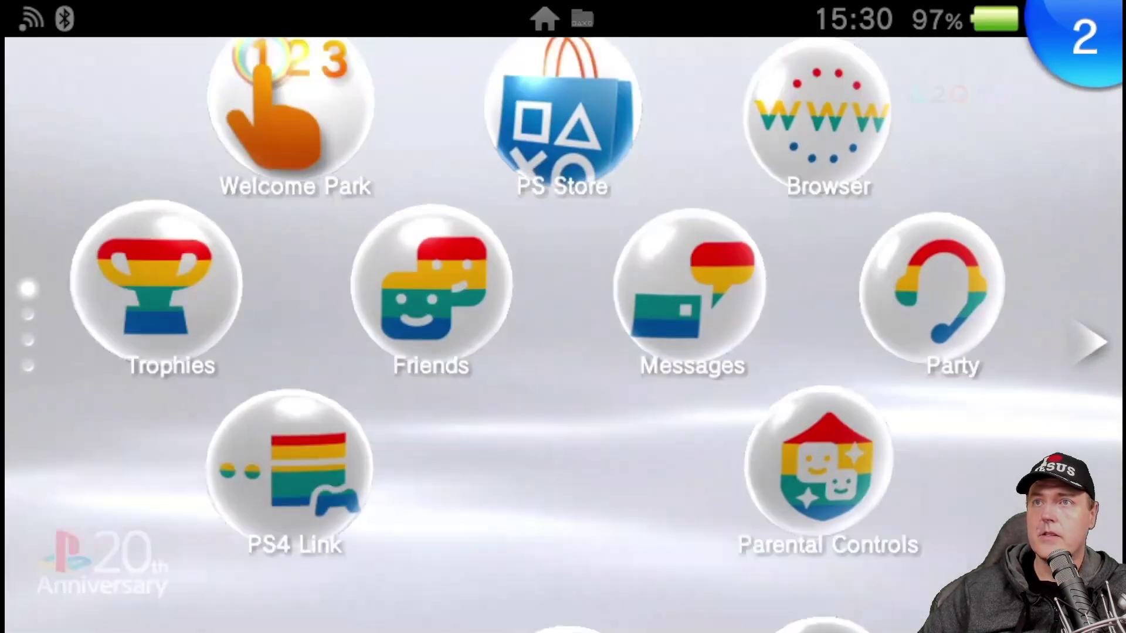
pyautogui.scroll(-3, 563, 334)
pyautogui.scroll(-3, 563, 334)
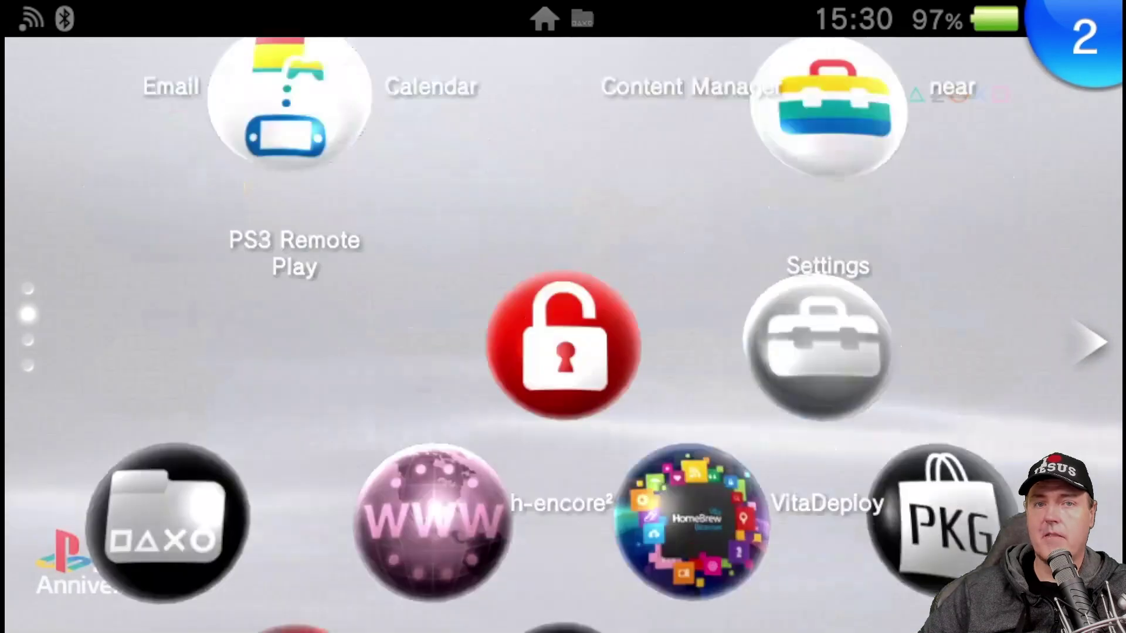